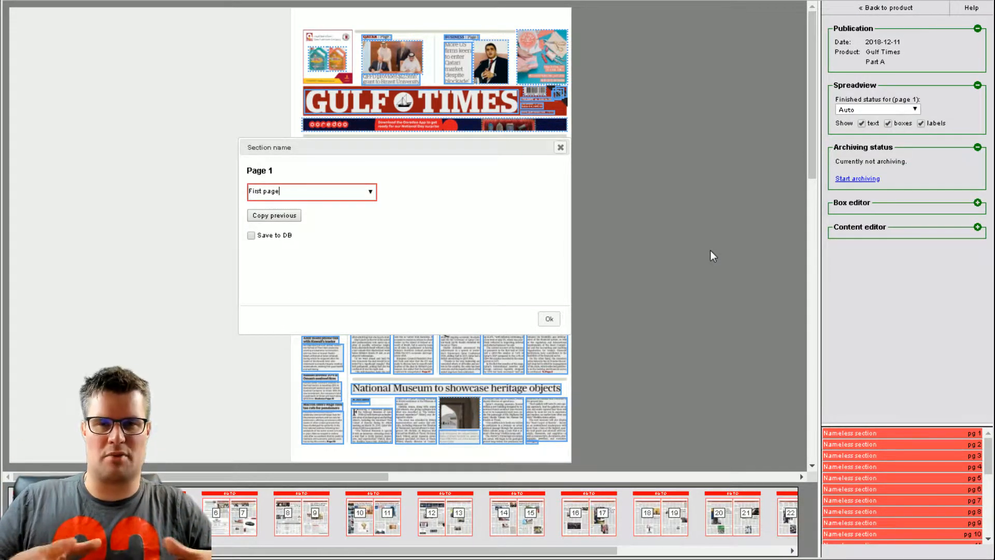
Accept First page as page 1's section name and assign the section name QATAR to pages 2 and 3
key(Return)
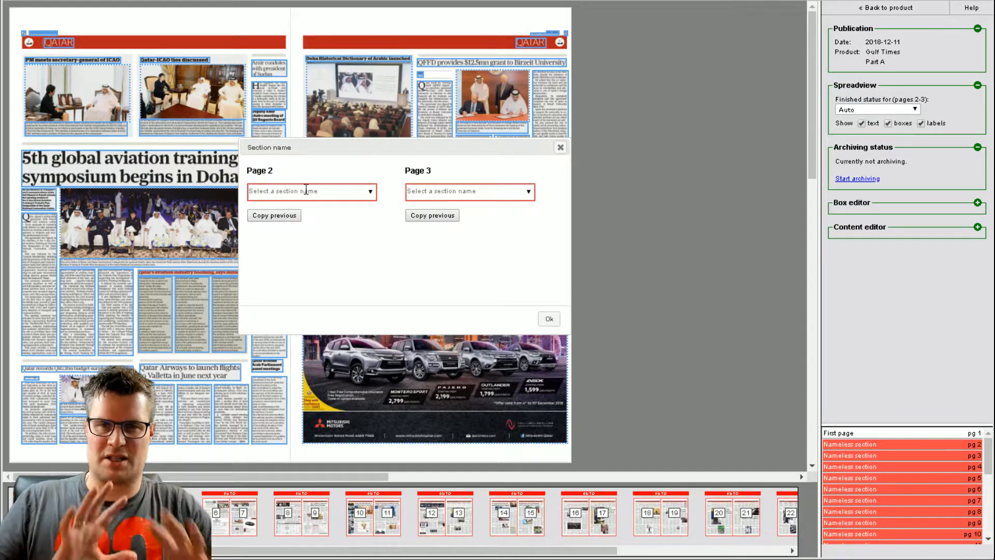
text(QATAR)
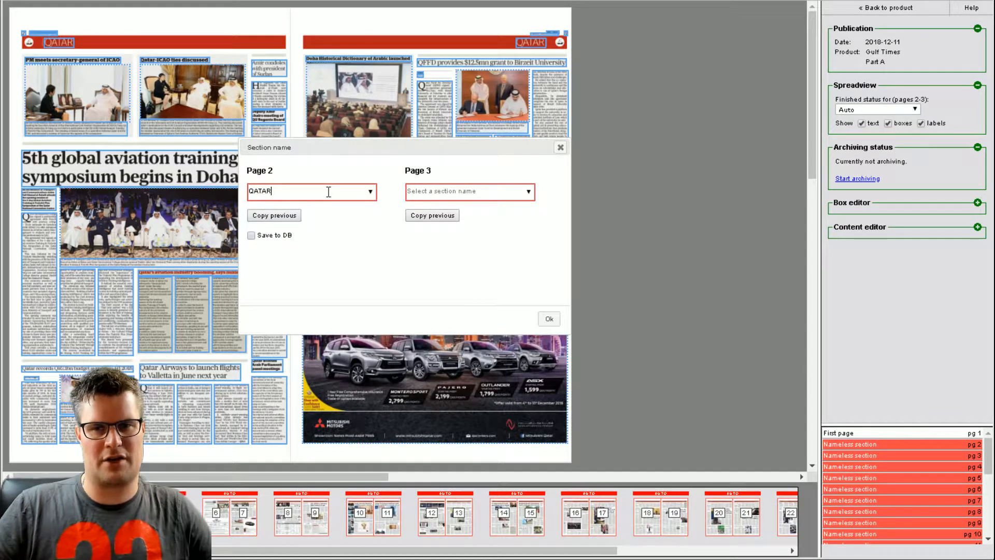
click(423, 216)
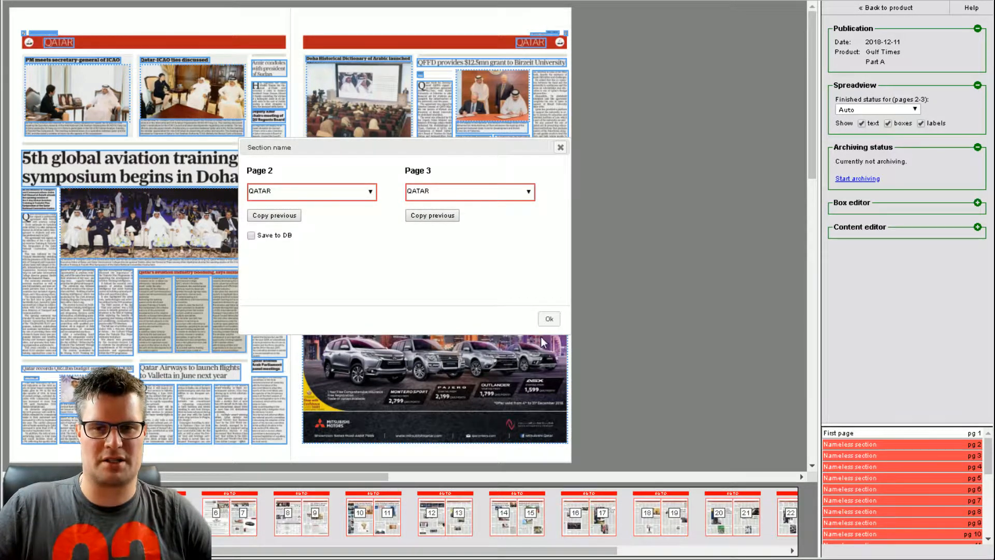
click(550, 324)
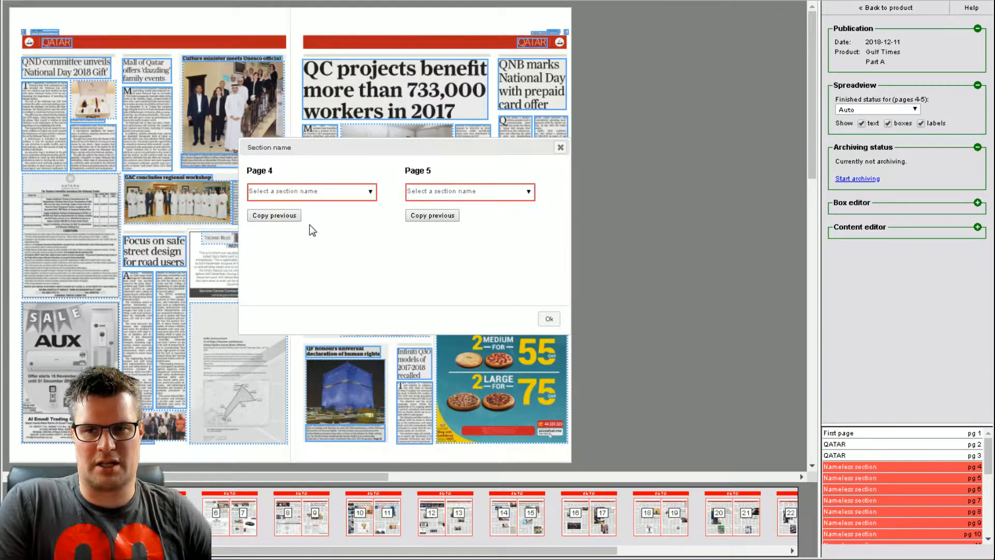
Reuse the preceding page's section name for pages 4 and 5 and confirm the spread
click(290, 216)
click(430, 216)
click(548, 319)
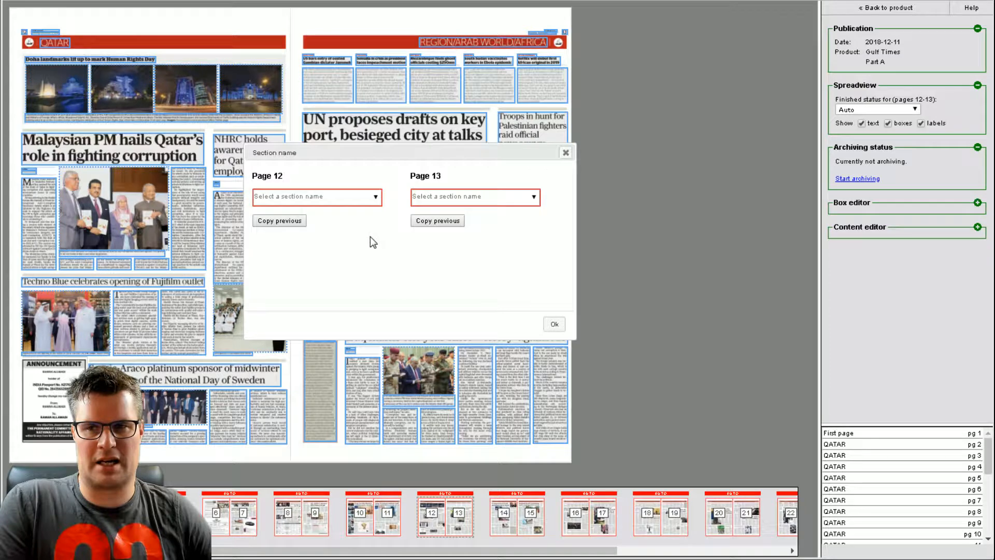
Reuse the preceding section name for page 12 and name page 13's section REGION/ARAB WORLD/AFRICA
click(278, 221)
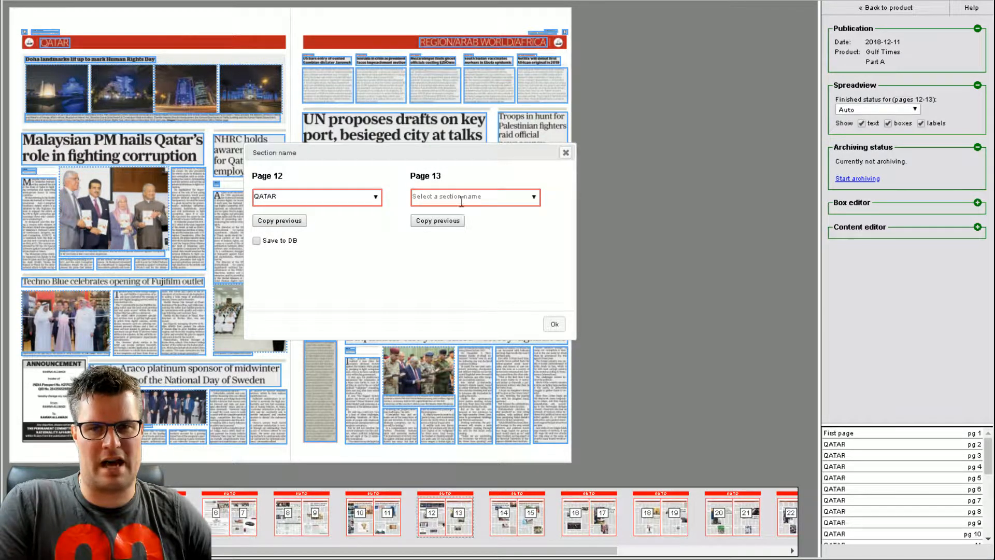
text(RE)
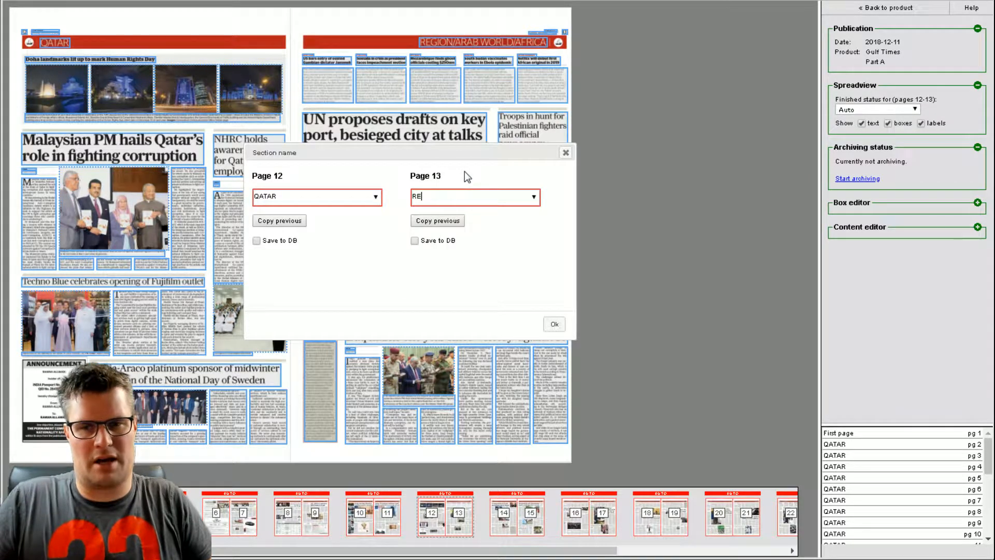
text(GION)
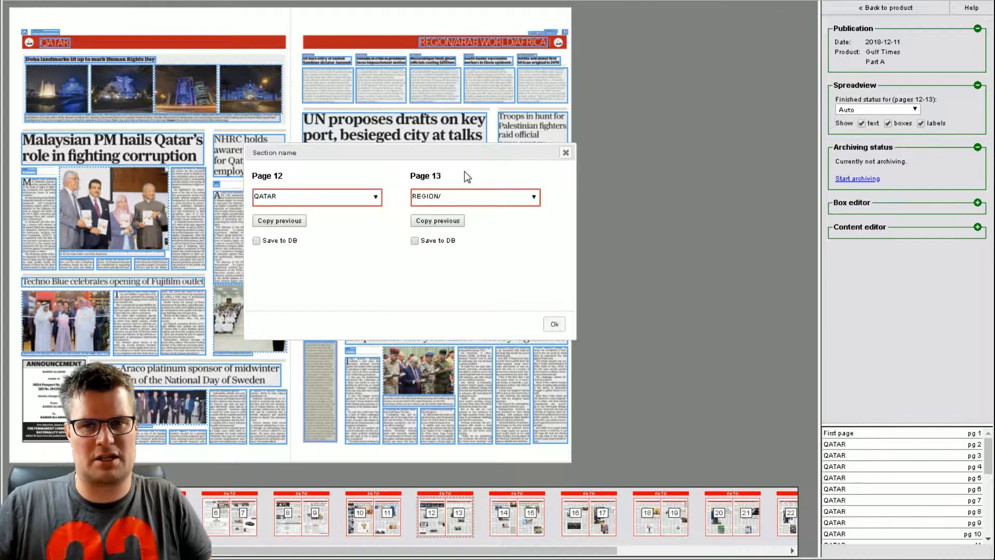
text(/ARAB )
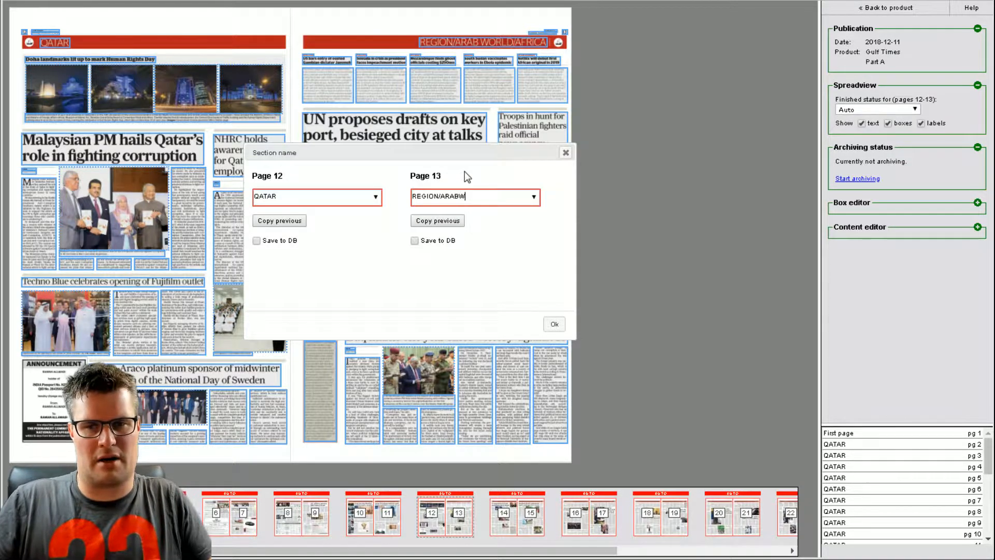
text(WORLD/AFIRCA)
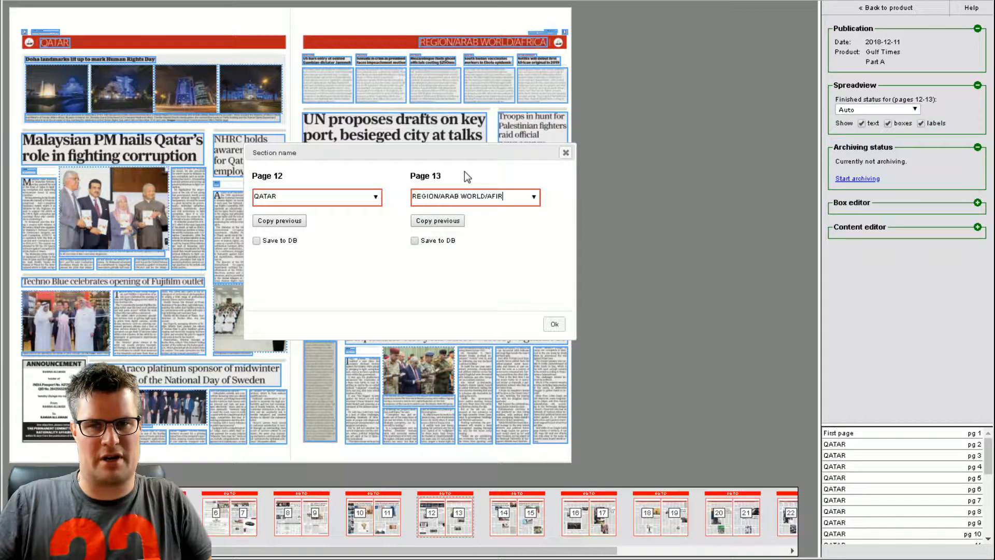
key(BackSpace)
key(BackSpace)
key(BackSpace)
key(BackSpace)
text(RICA)
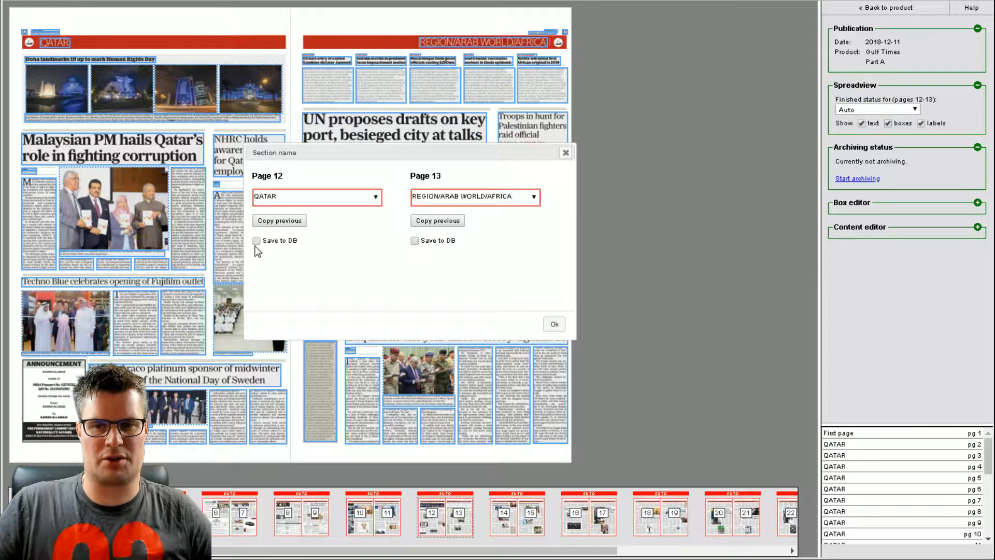
Mark the section names of pages 12 and 13 for saving to the database and confirm them
click(383, 201)
click(347, 266)
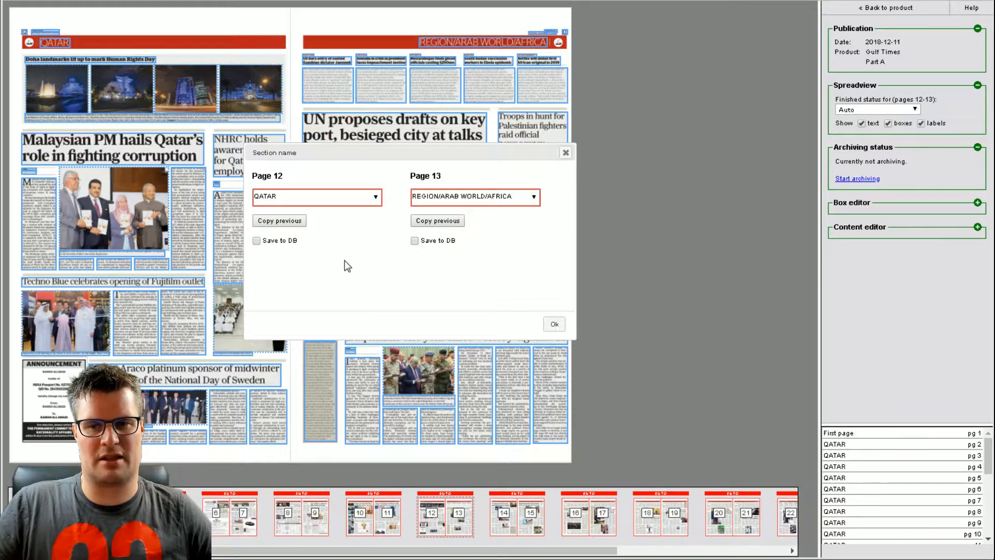
click(256, 241)
click(414, 240)
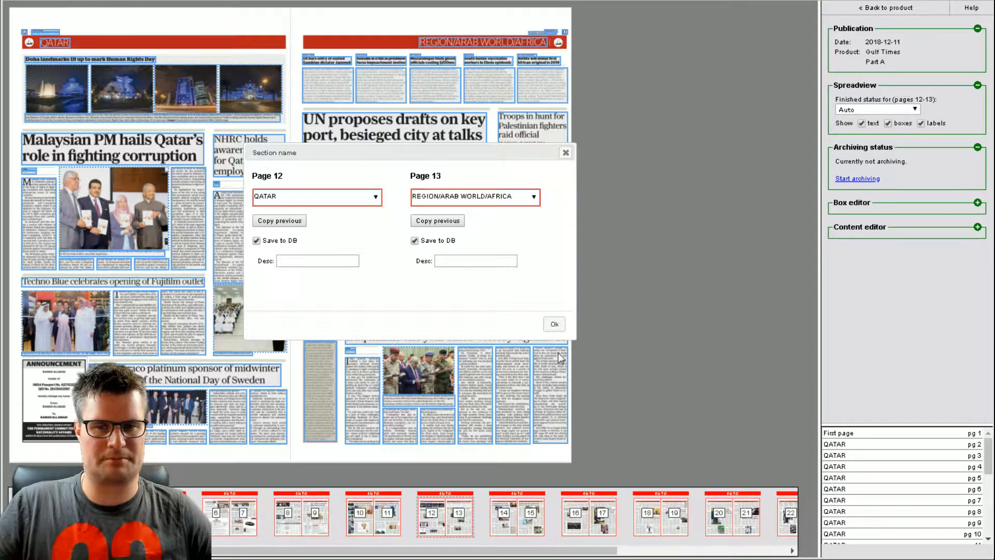
click(555, 325)
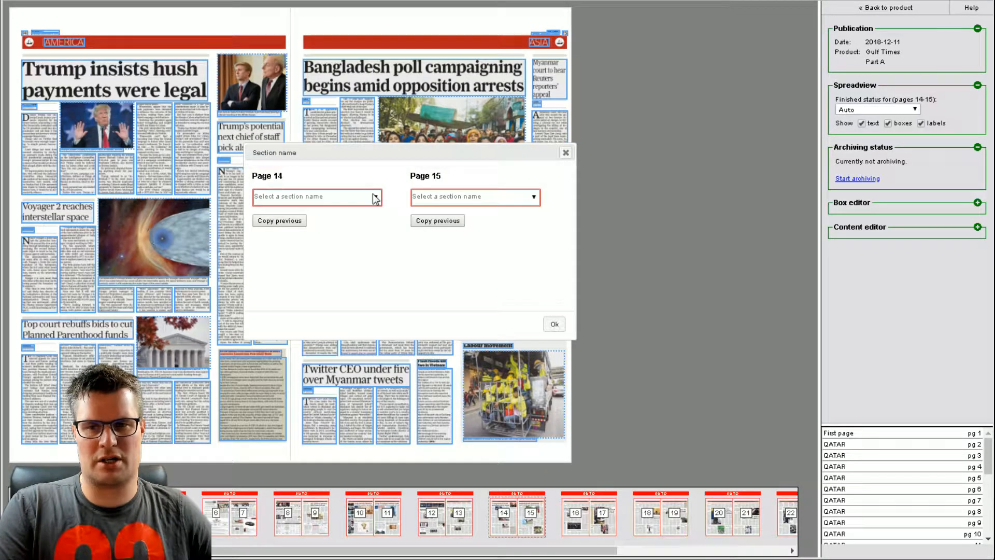
Name page 14's section AMERICA and page 15's section ASIA
click(375, 195)
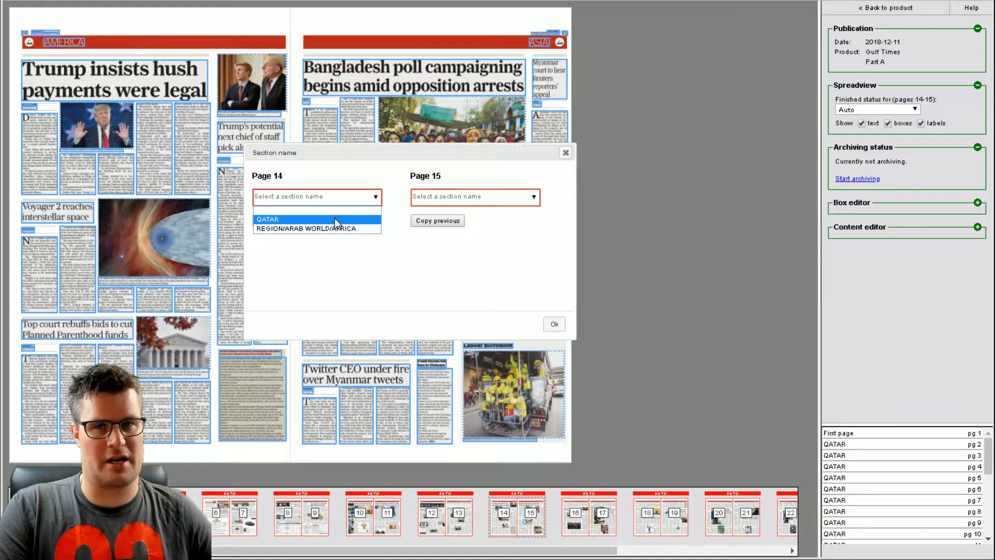
click(337, 196)
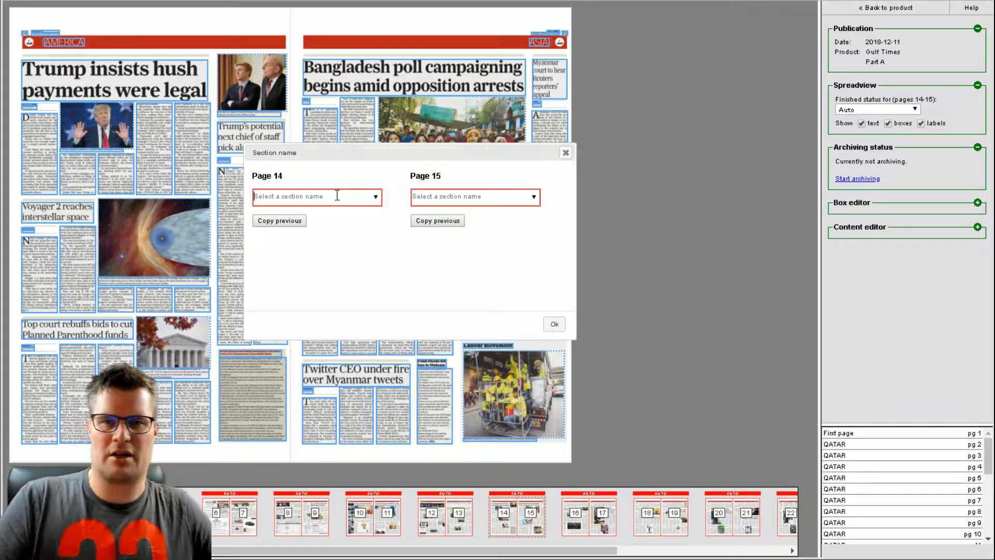
text(A)
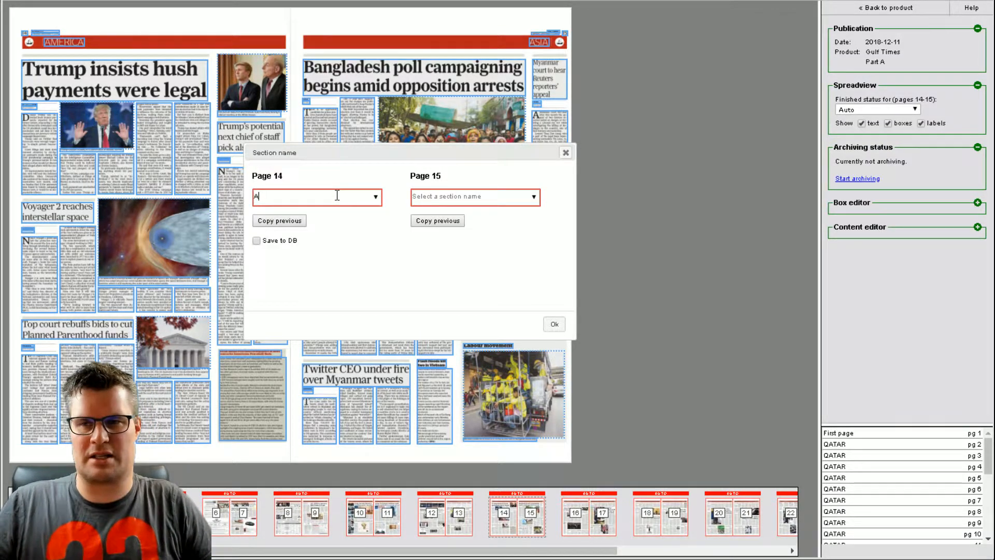
text(MER)
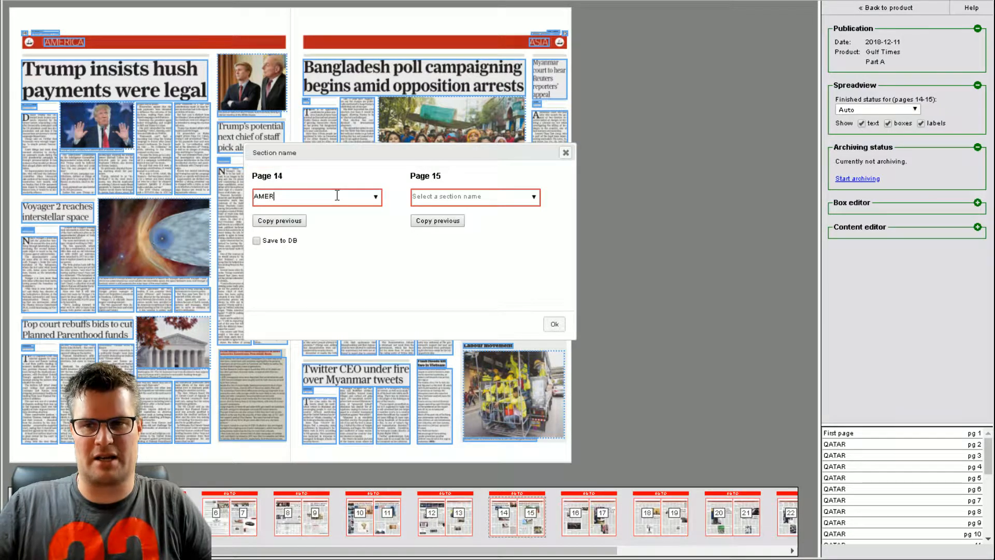
text(ICA)
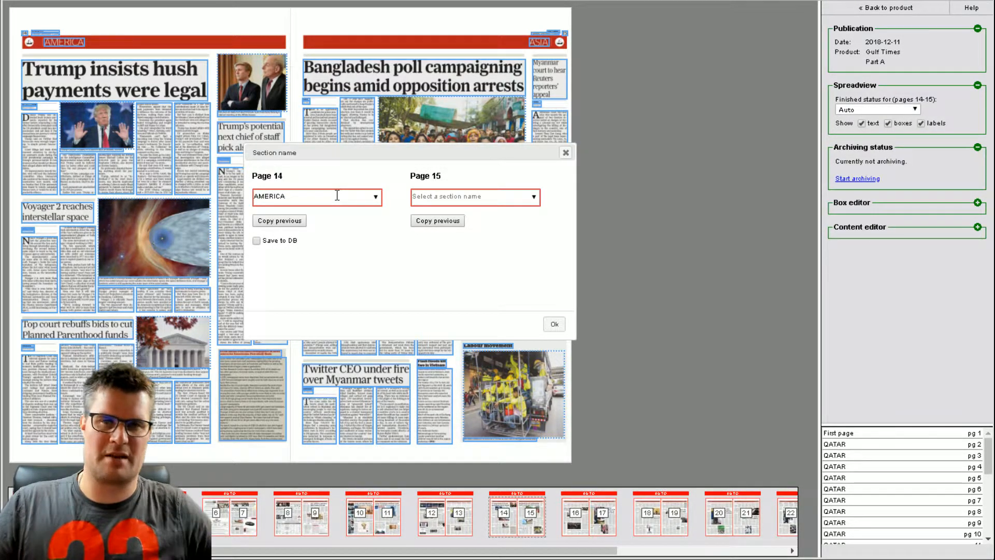
click(425, 199)
text(ASIA)
Mark the AMERICA and ASIA section names for saving to the database and confirm the spread
click(256, 240)
click(415, 240)
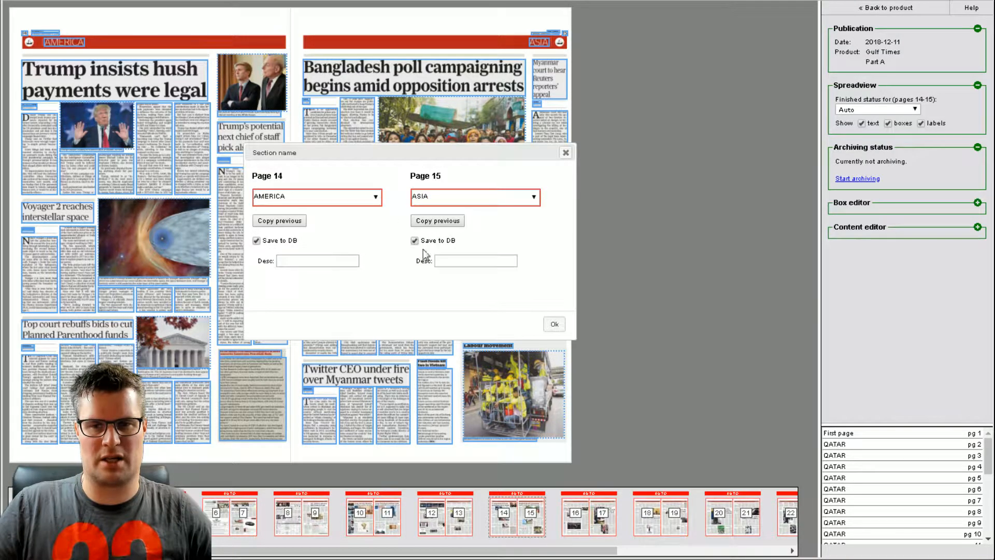
click(554, 325)
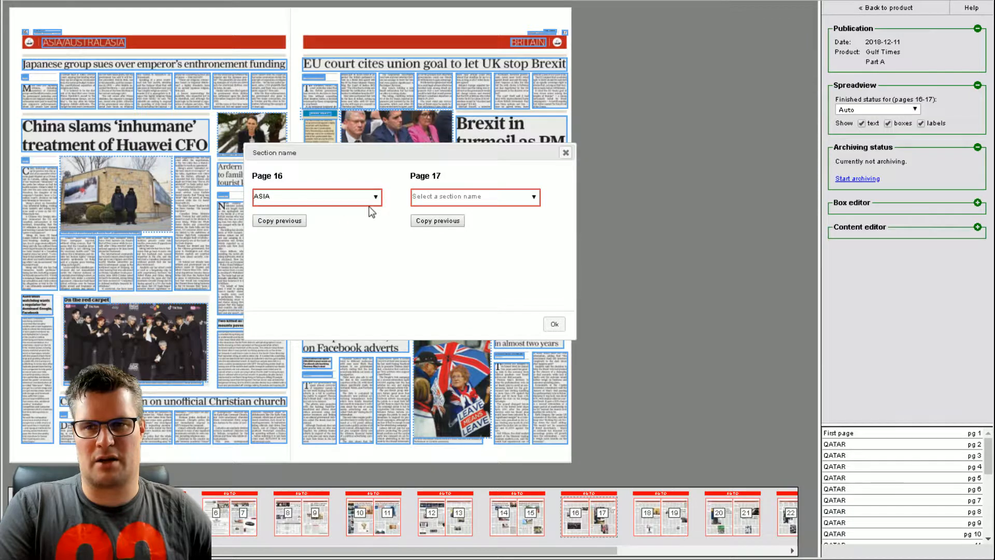
Extend page 16's section name to ASIA/AUSTRALASIA
click(310, 195)
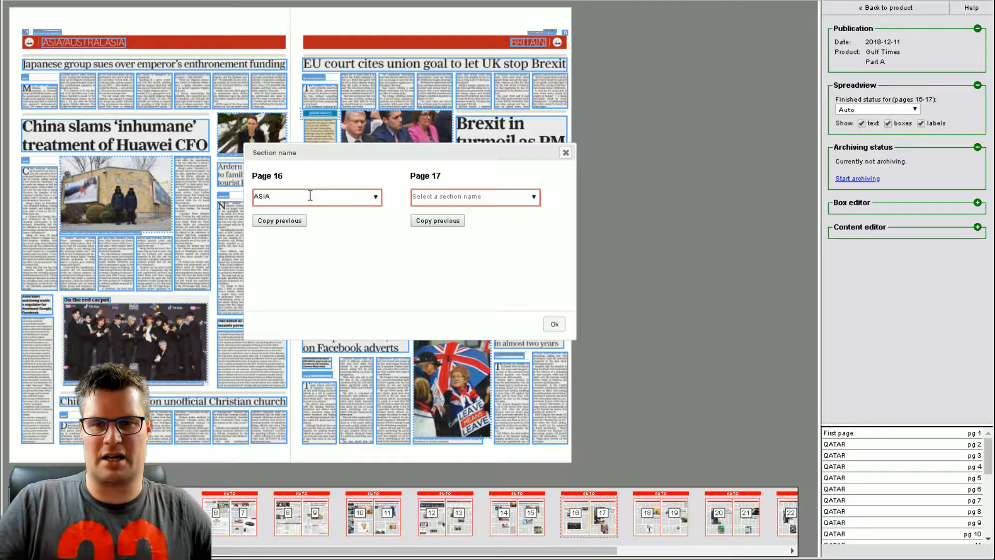
text(/)
key(BackSpace)
text(/)
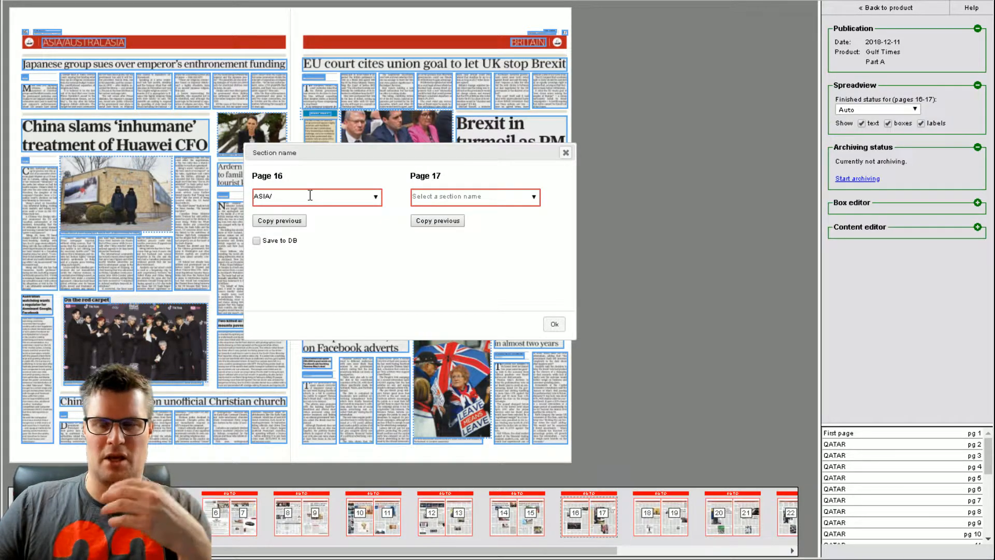
text(AU)
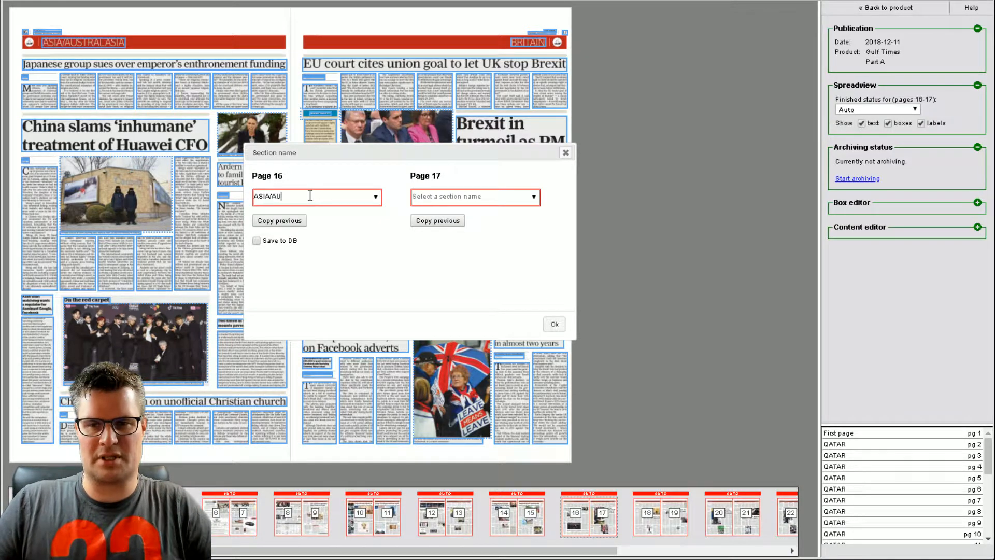
text(ST)
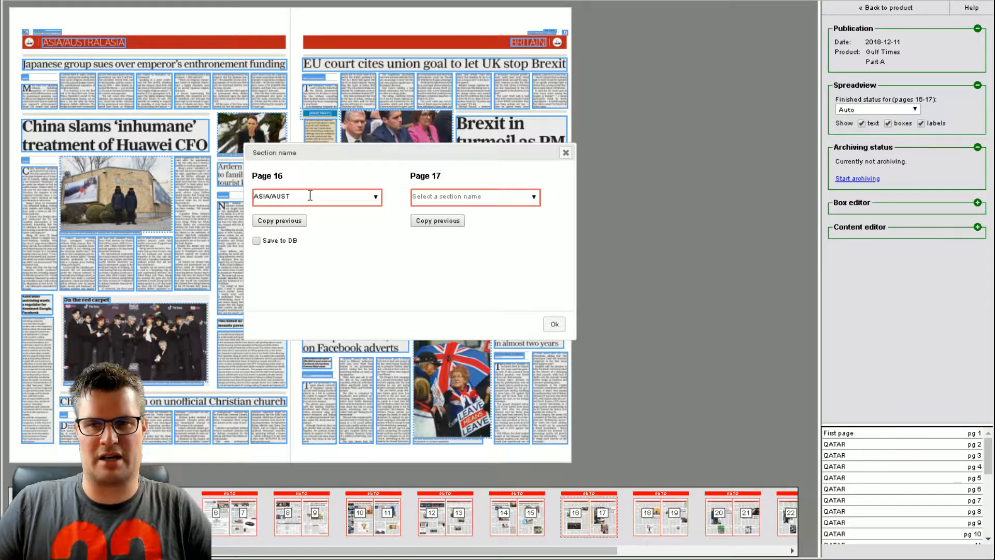
text(TRAL)
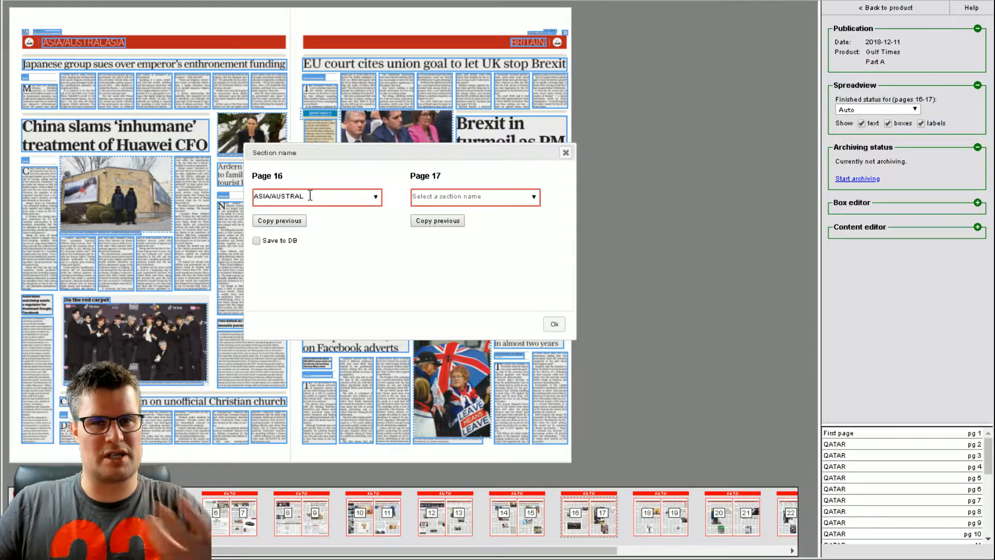
text(ASIA)
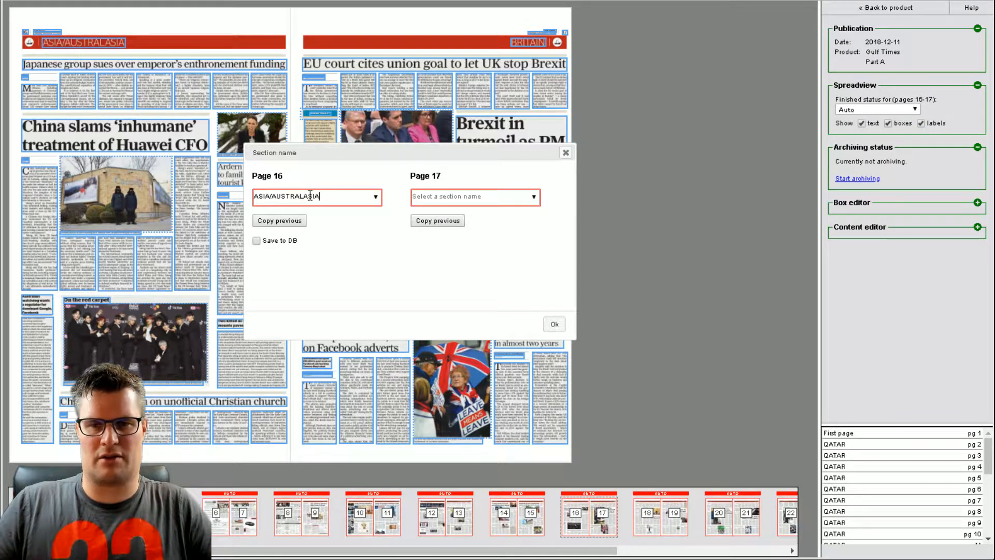
Name page 17's section BRITAIN, mark it for saving to the database, and confirm the spread
click(431, 194)
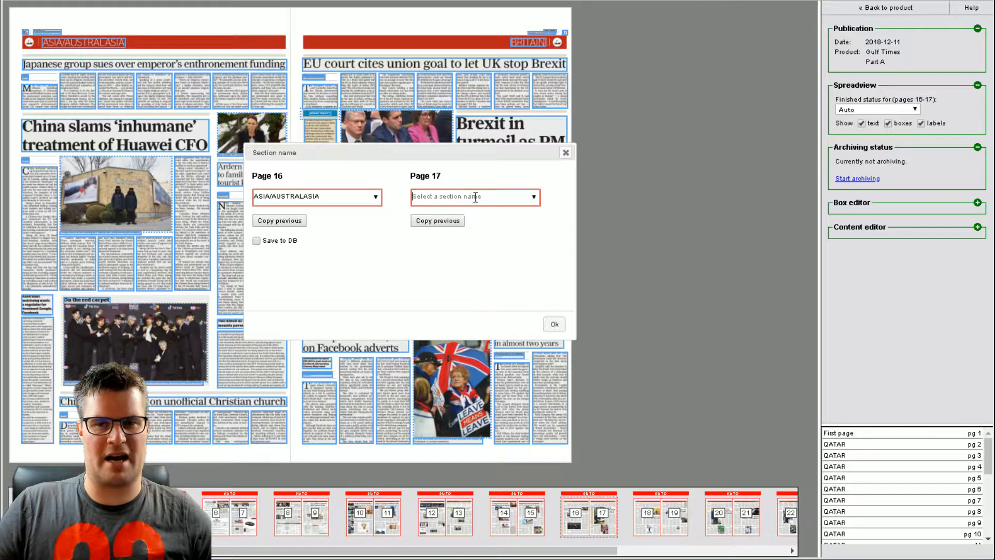
text(BRITAIN)
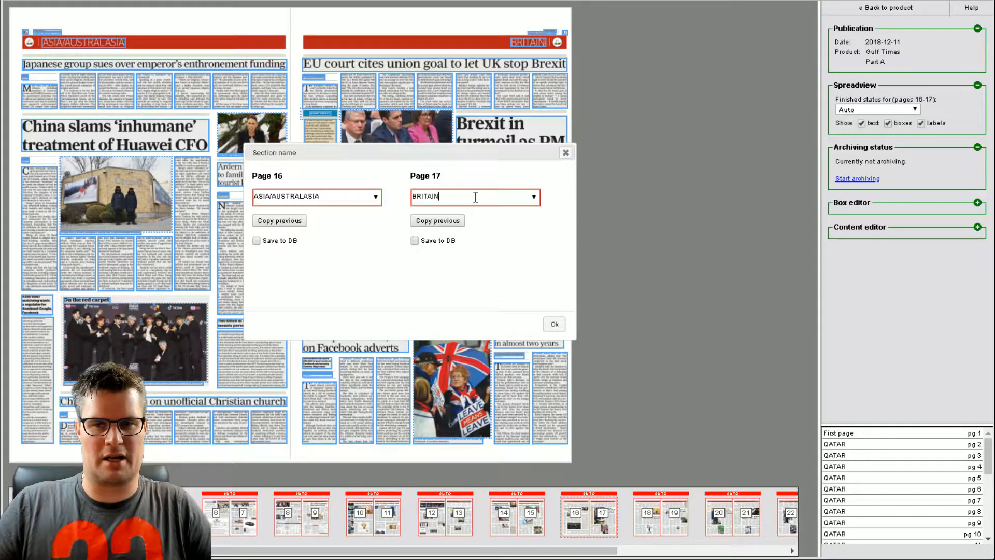
click(414, 241)
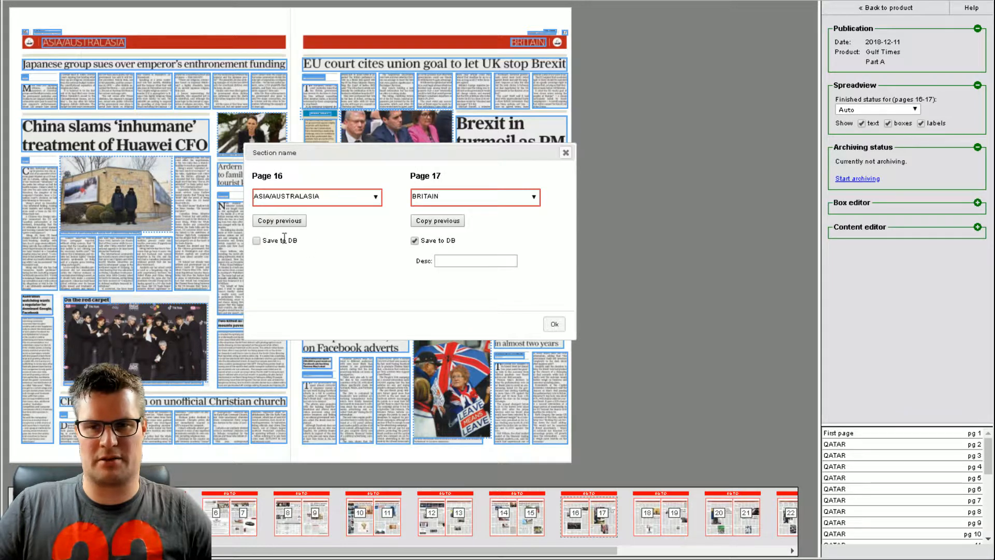
click(554, 324)
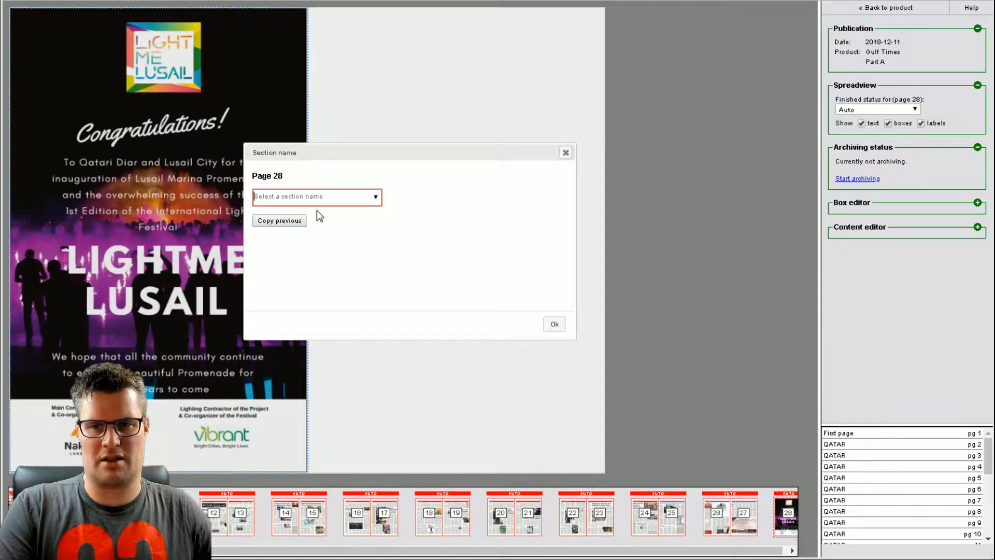
Name page 28's section ADS with saving to the database enabled, and confirm it
text(ADS)
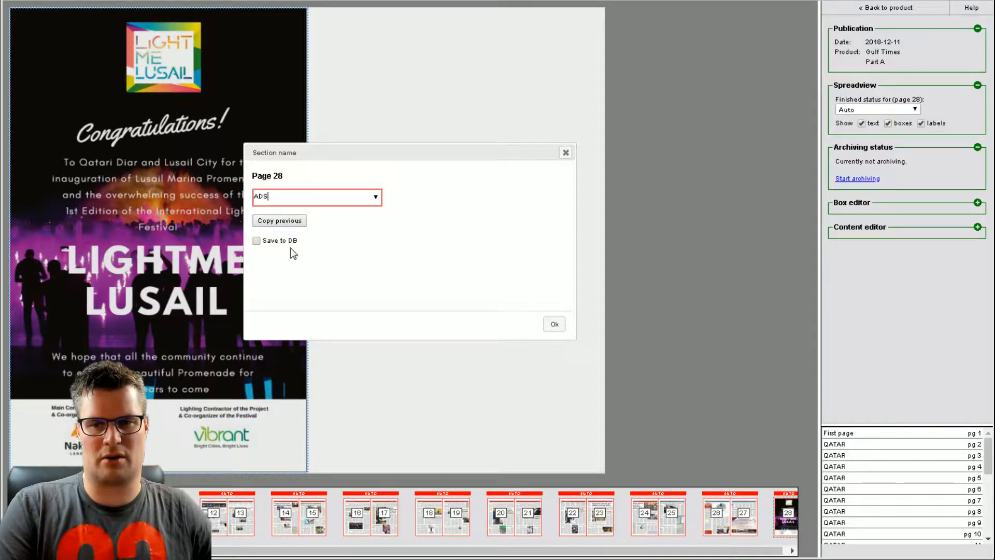
click(256, 240)
click(554, 324)
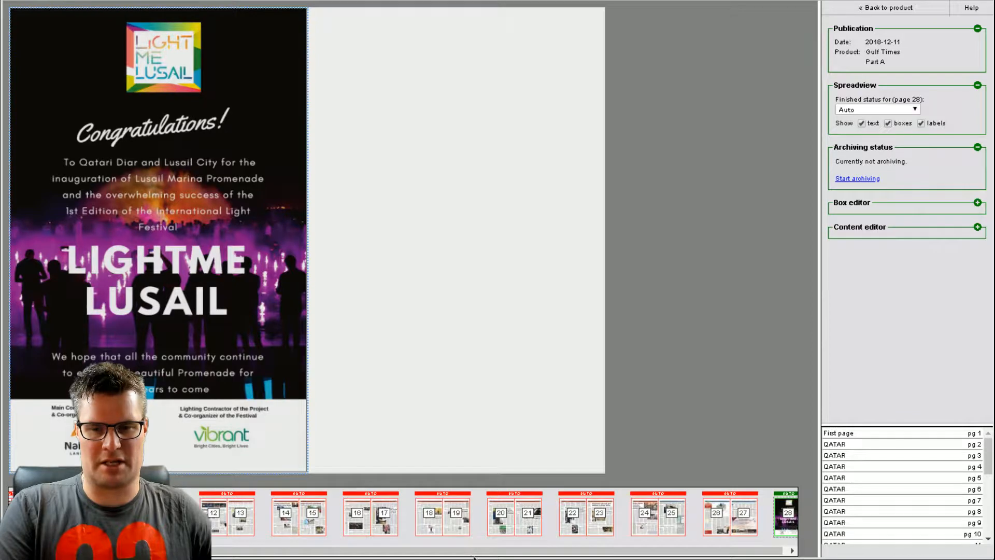
Leave the page editor and return to the Gulf Times issue list
scroll(463, 554, up, 3)
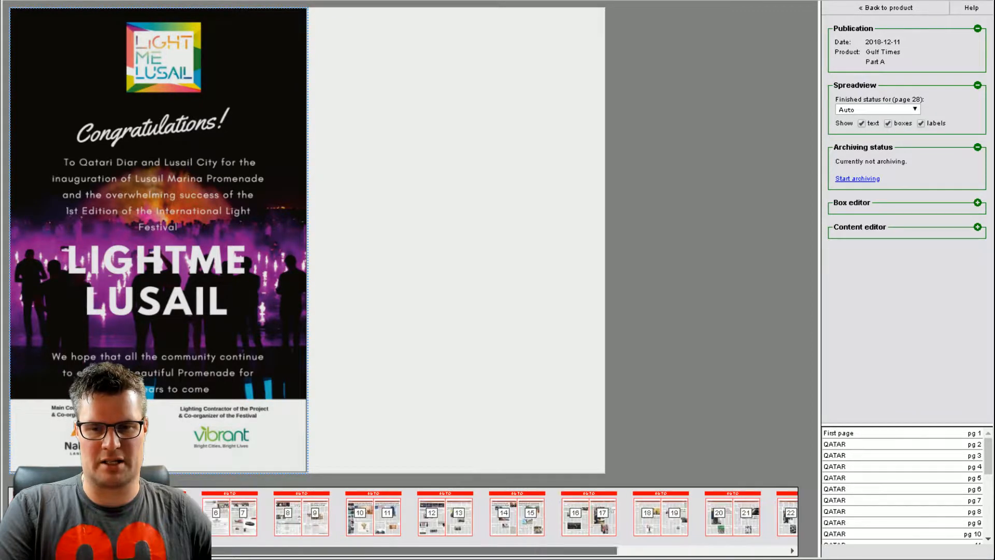
click(882, 16)
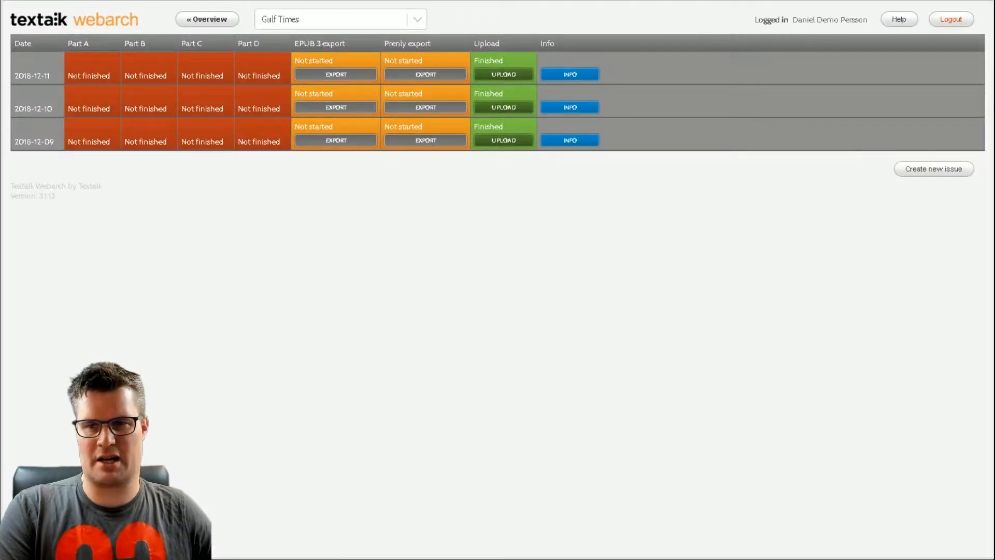
Open Part A of the 2018-12-10 issue, then name page 1's section FIRST PAGE with saving to the database enabled and confirm it
click(102, 109)
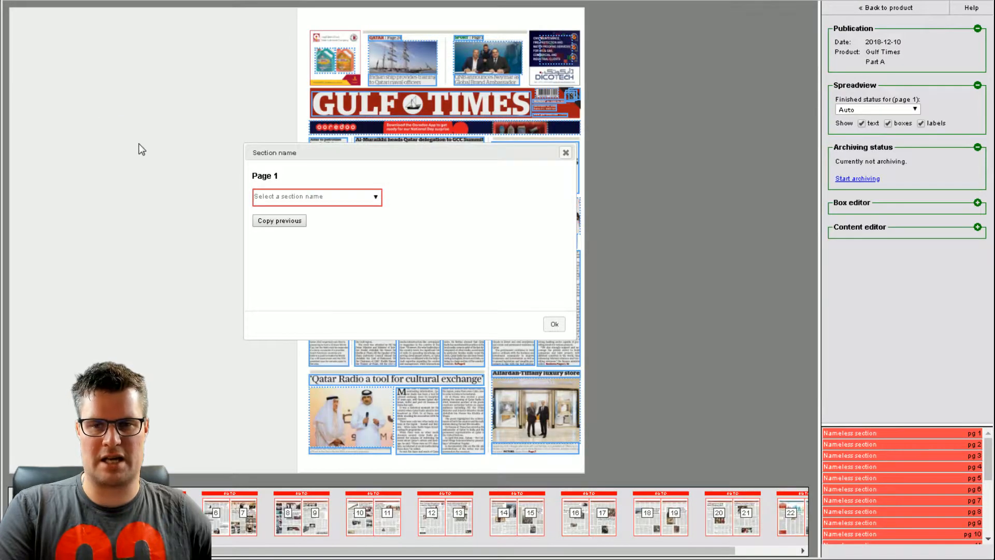
click(377, 198)
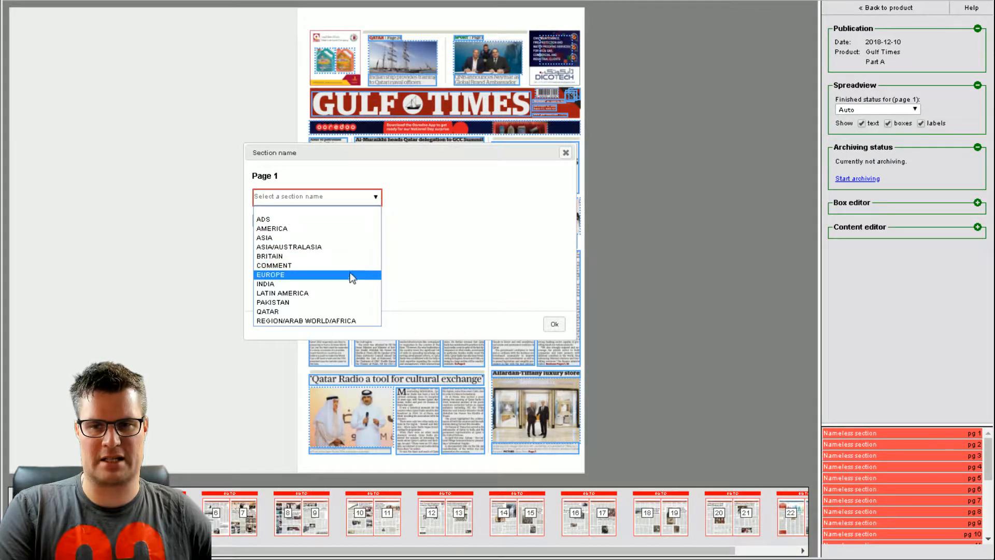
click(324, 199)
text(F)
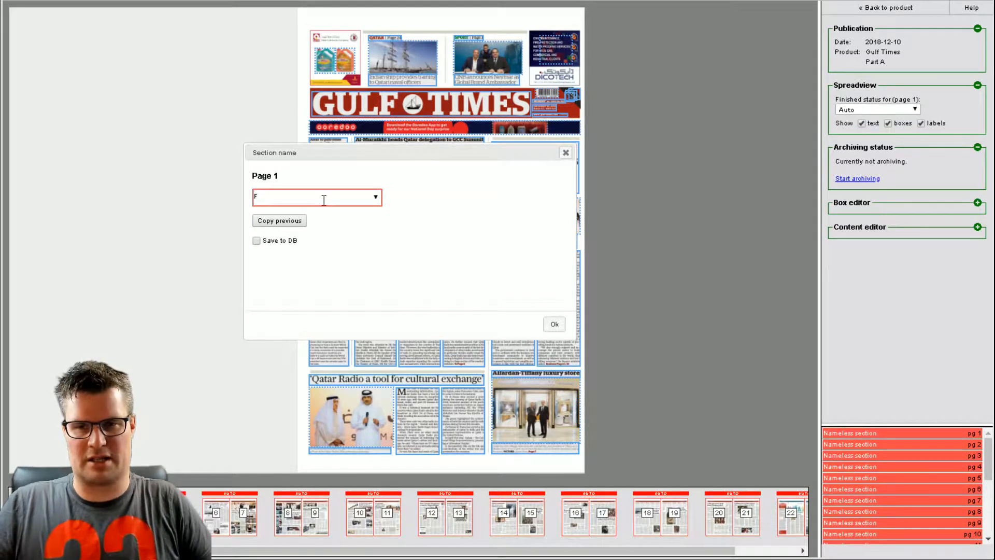
text(IRST PAGE)
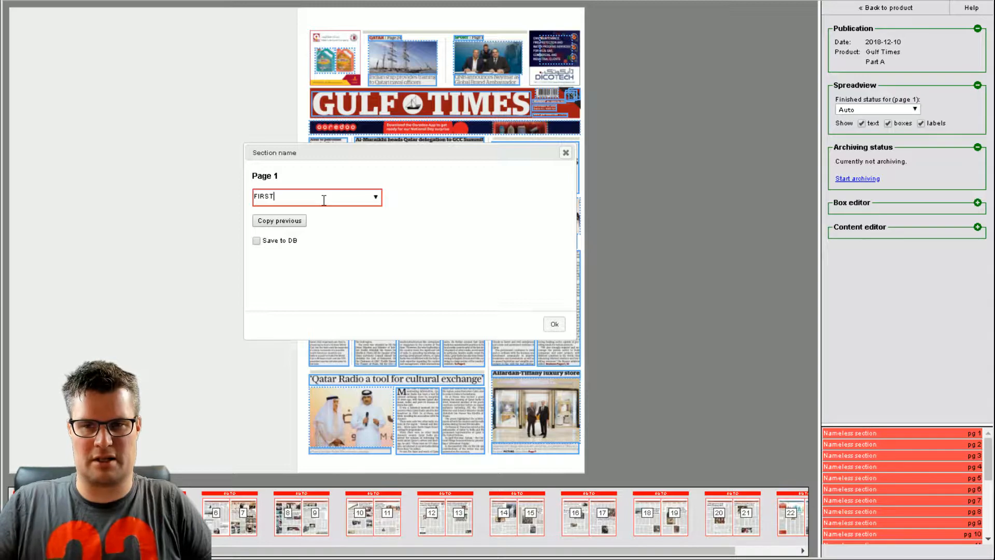
click(257, 241)
click(554, 324)
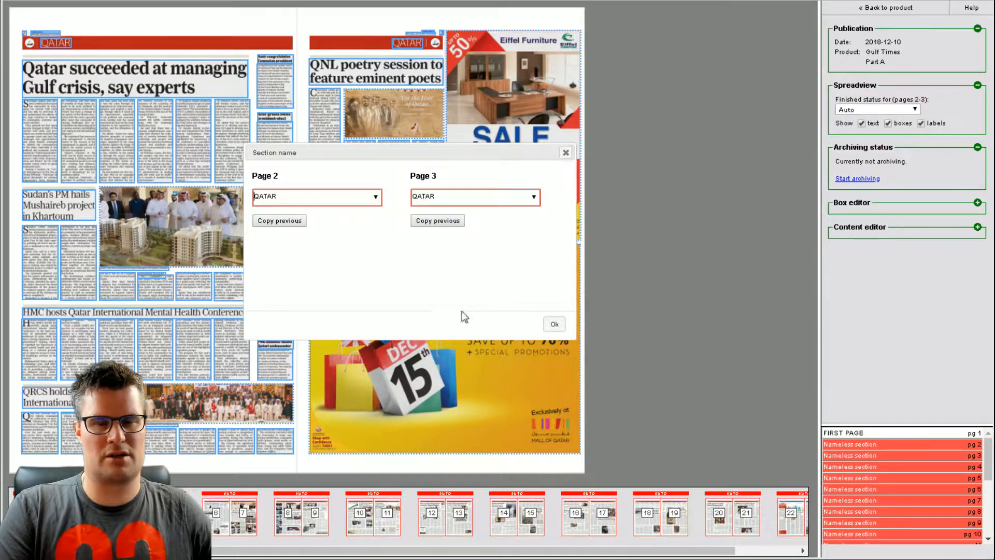
Accept QATAR for pages 2 and 3, then name page 4's section ADS and confirm it with QATAR for page 5
click(554, 324)
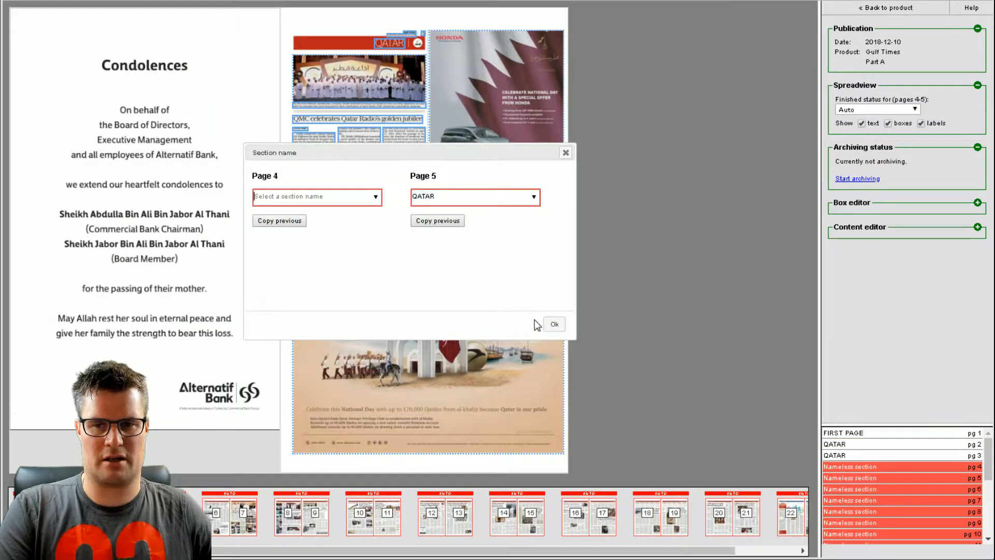
text(ADS)
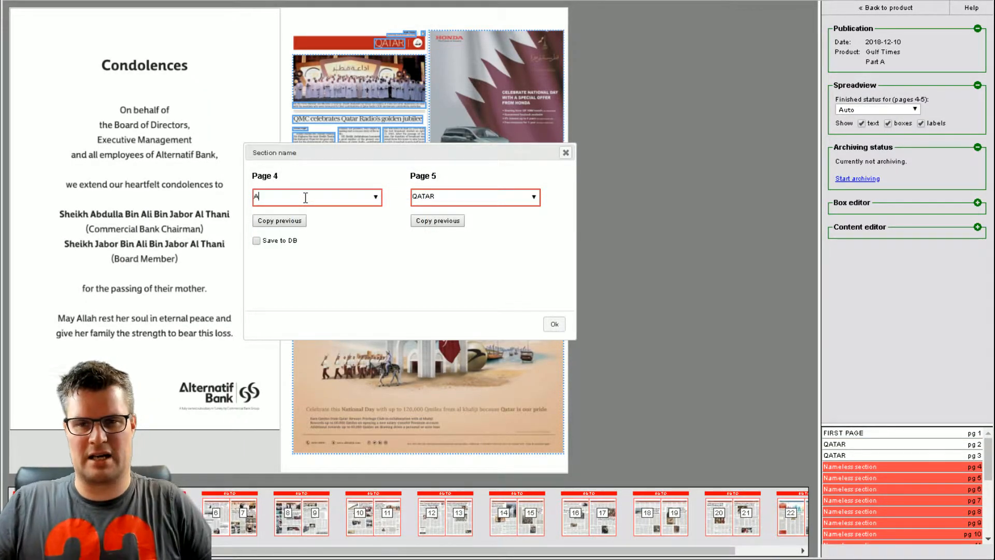
click(554, 324)
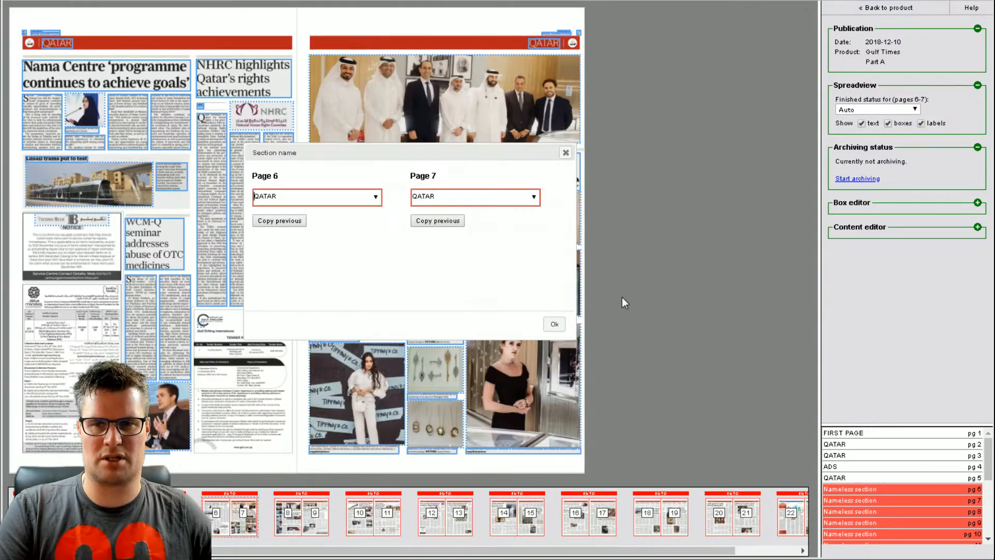
Accept the suggested section names spread by spread for pages 6 through 19
click(555, 325)
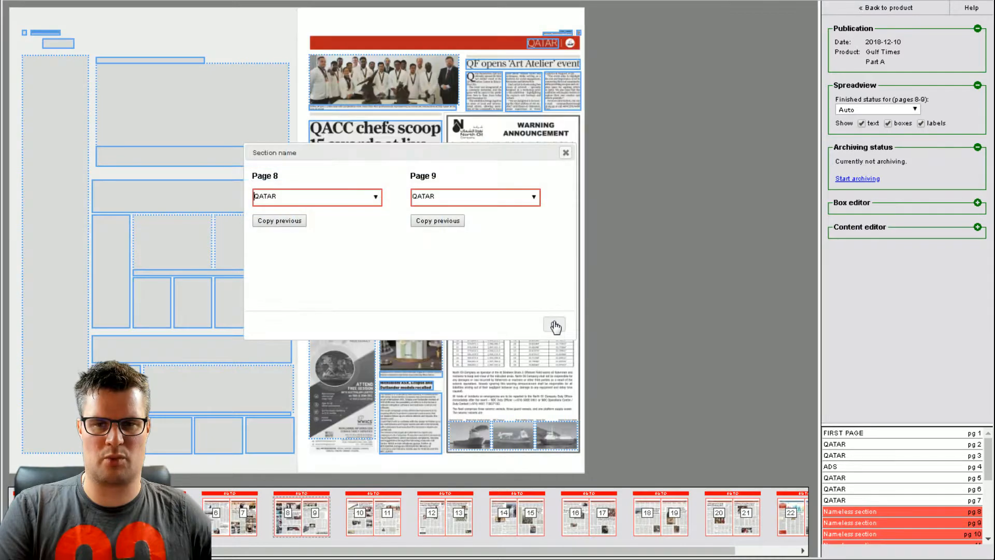
click(555, 325)
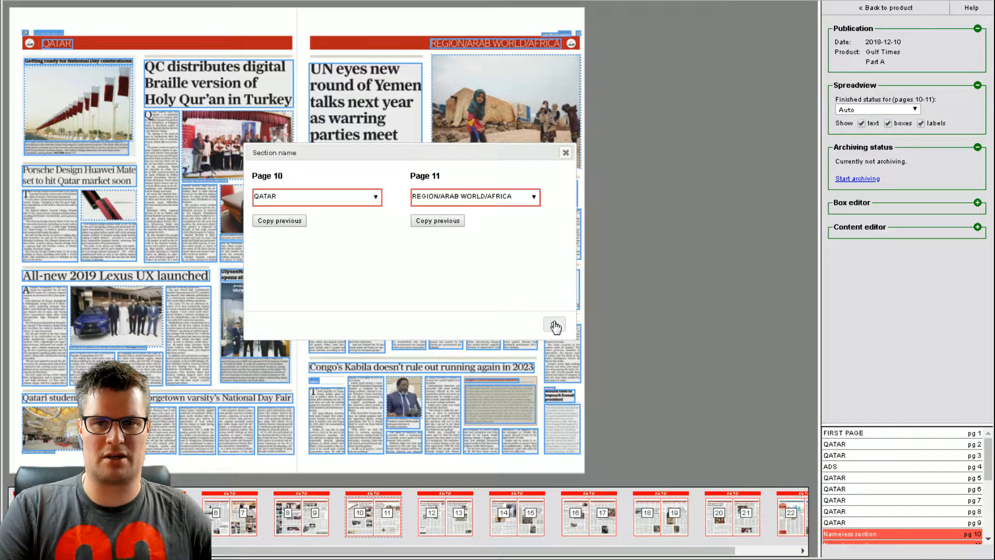
click(555, 326)
click(555, 325)
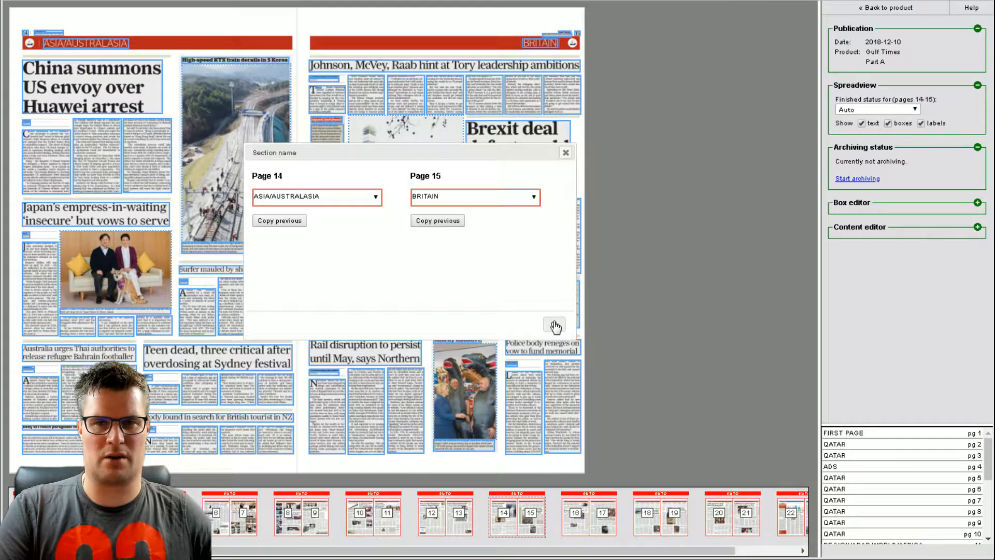
click(555, 326)
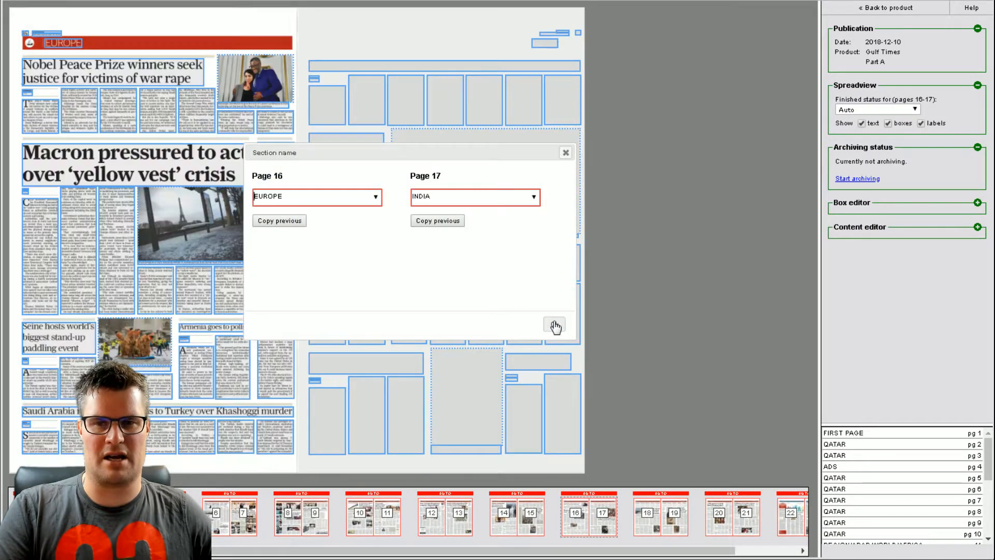
click(555, 325)
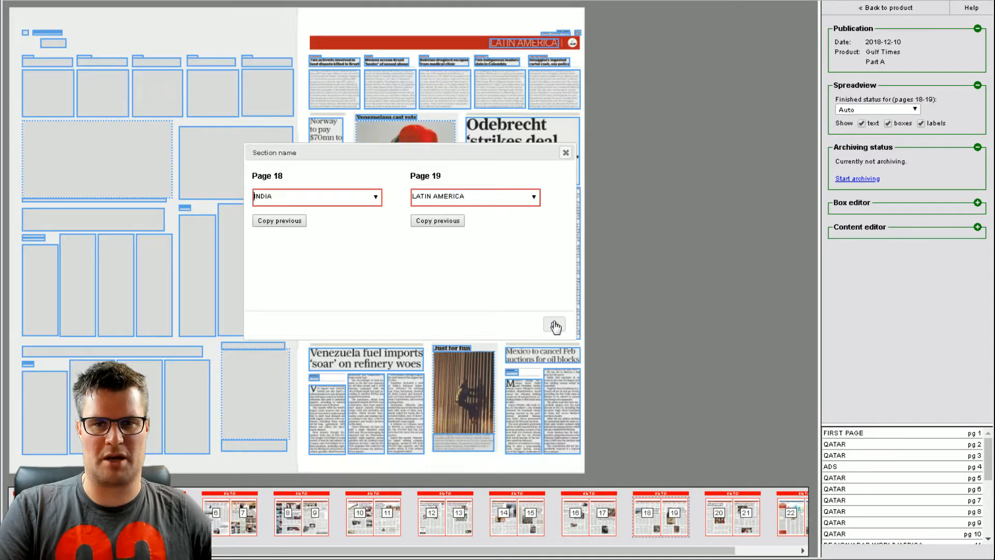
click(555, 326)
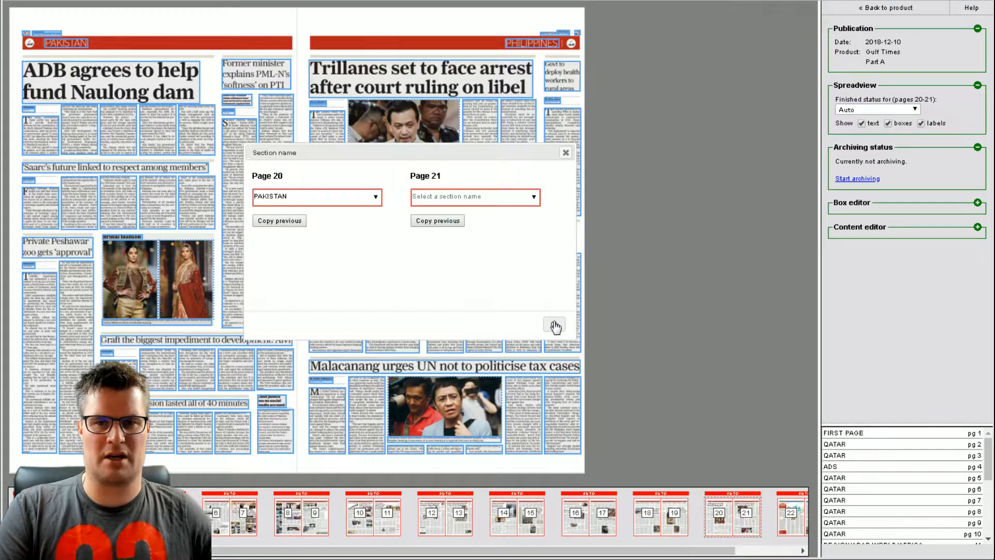
Name page 21's section PHILIPPINES, mark it for saving to the database, and confirm the spread with PAKISTAN for page 20
click(524, 197)
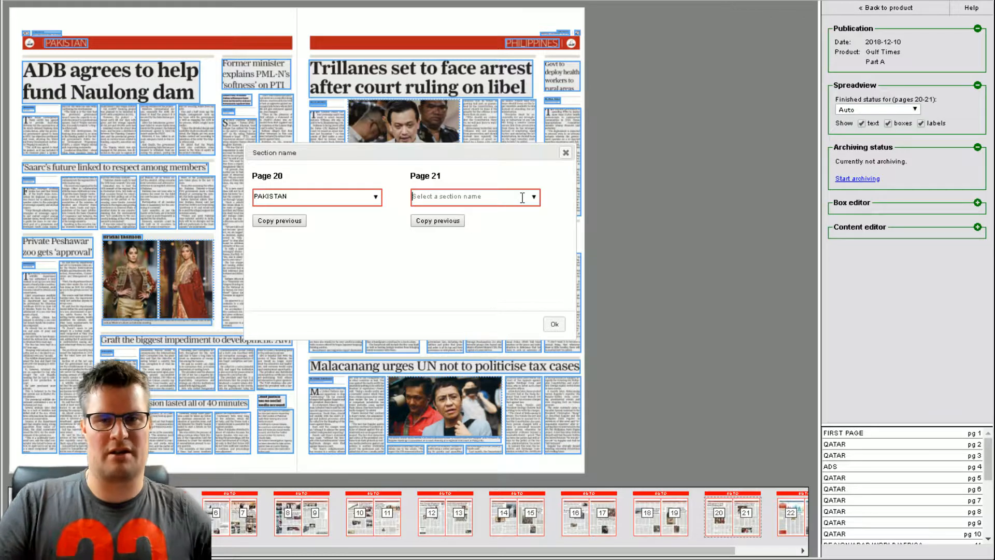
text(PHIL)
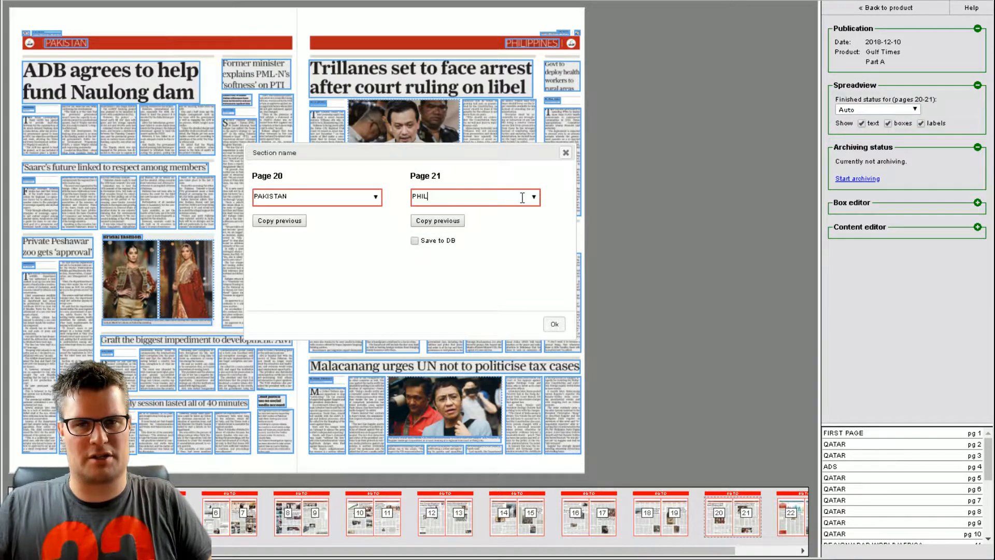
text(IPPINES)
click(414, 240)
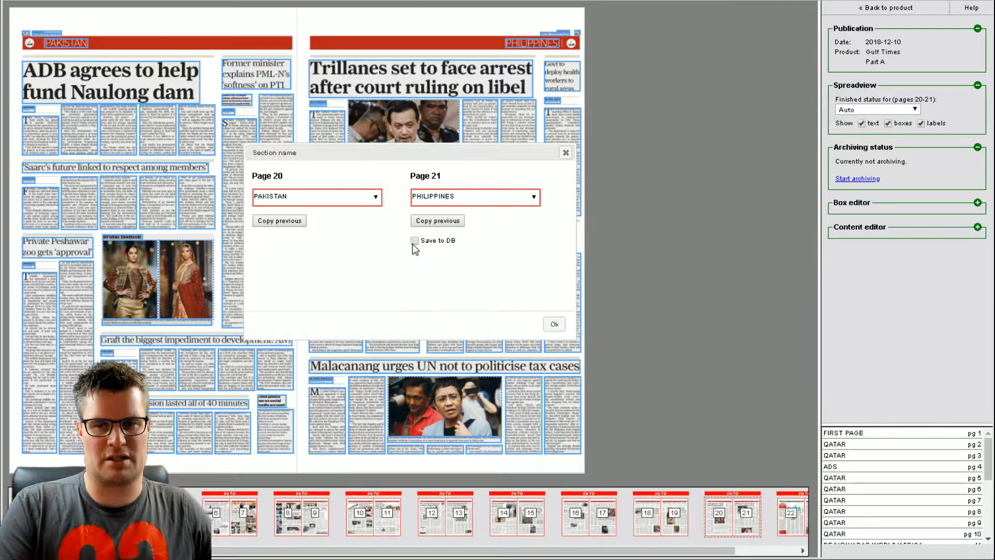
click(555, 324)
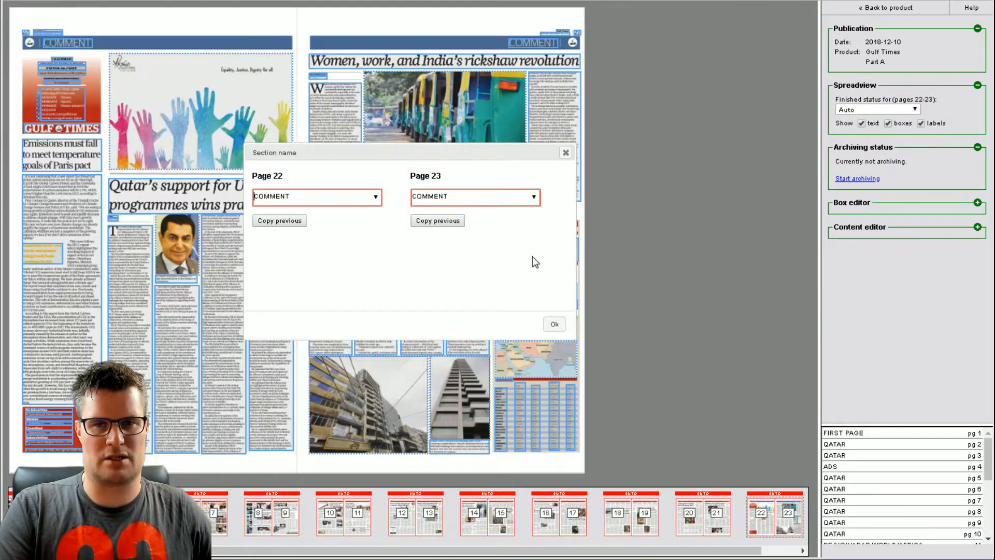
Accept COMMENT as the section name for pages 22 and 23 and QATAR for page 24
click(561, 327)
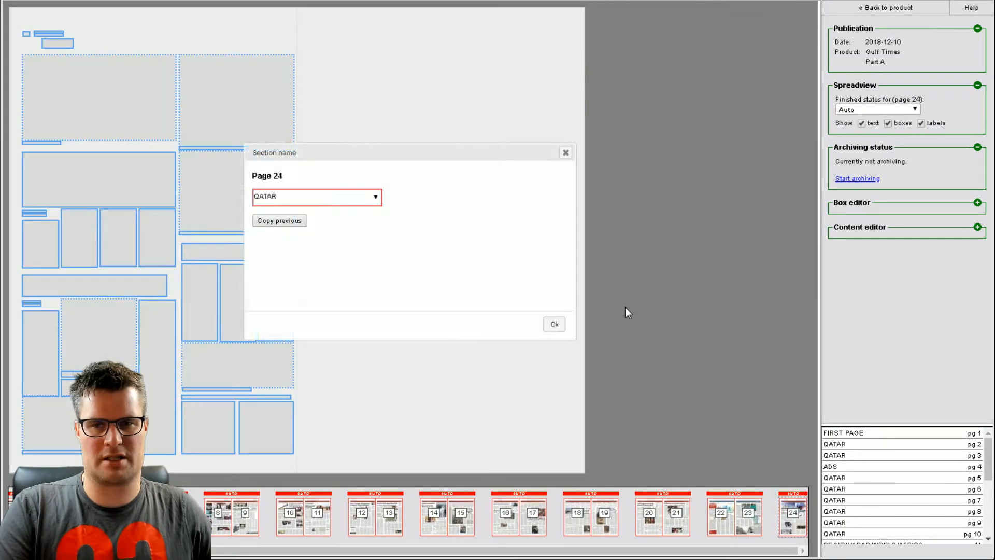
click(555, 325)
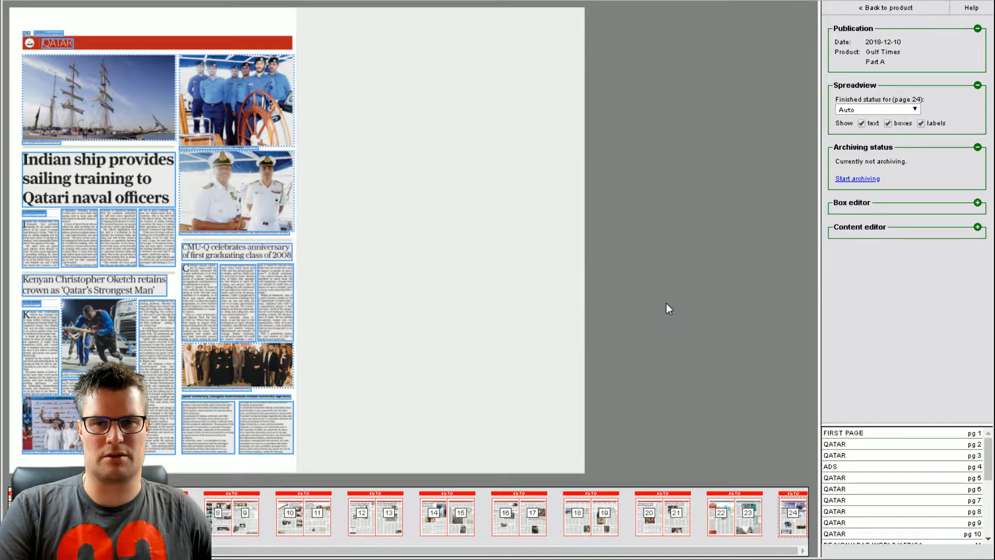